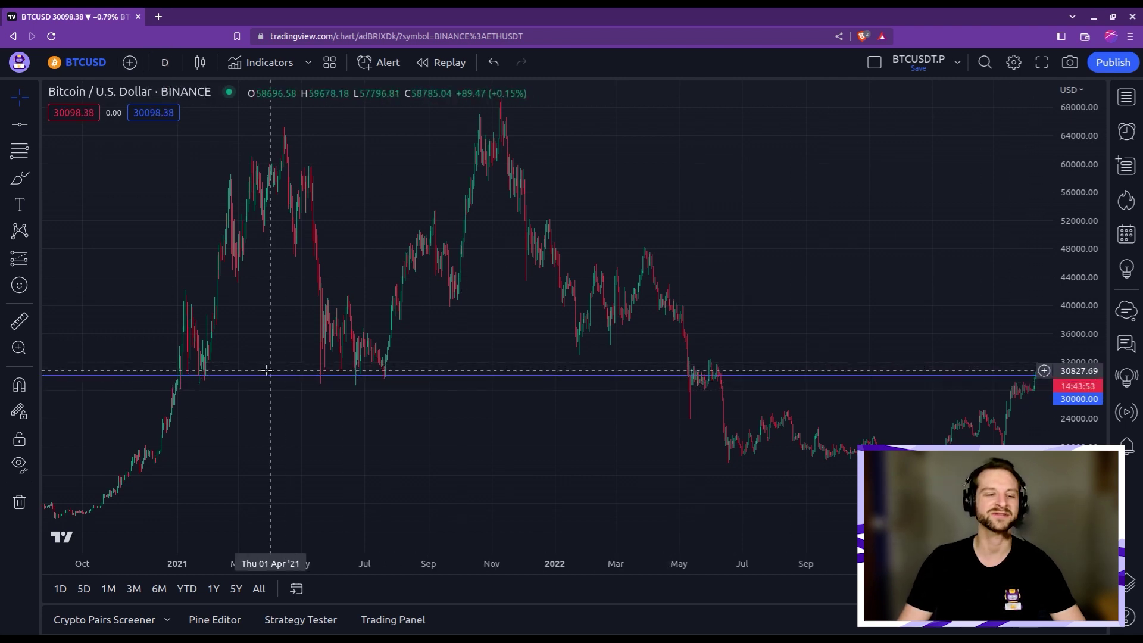
- Reset the BTCUSD chart to recent bars and draw a yellow freehand curve up to about 30,300
{"action": "left_click", "coordinate": [205, 376]}
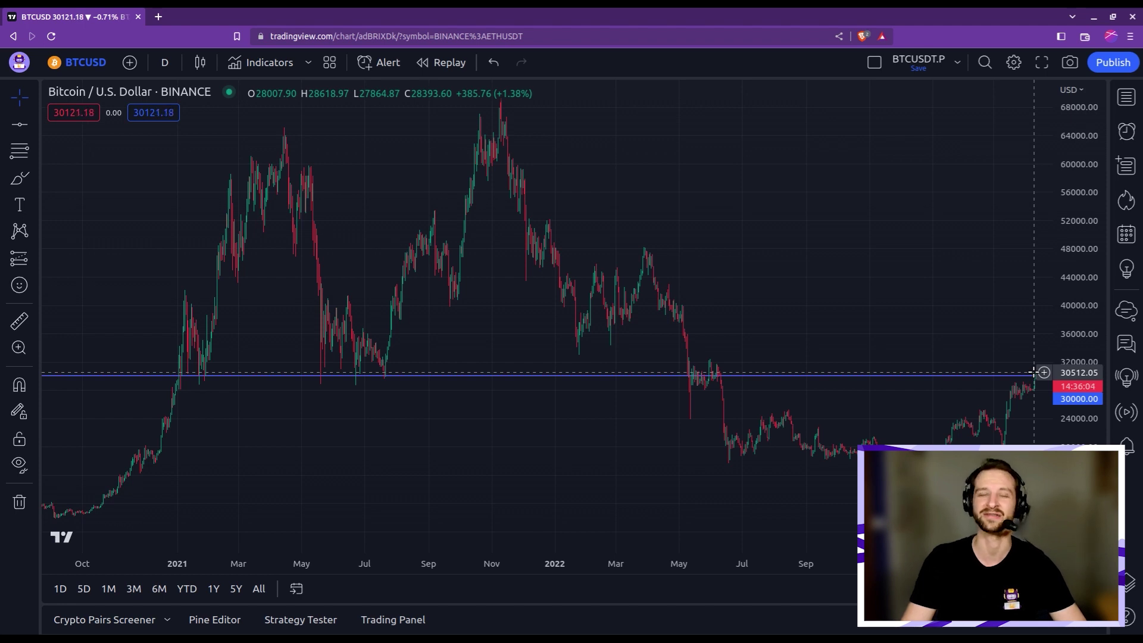
{"action": "right_click", "coordinate": [947, 428]}
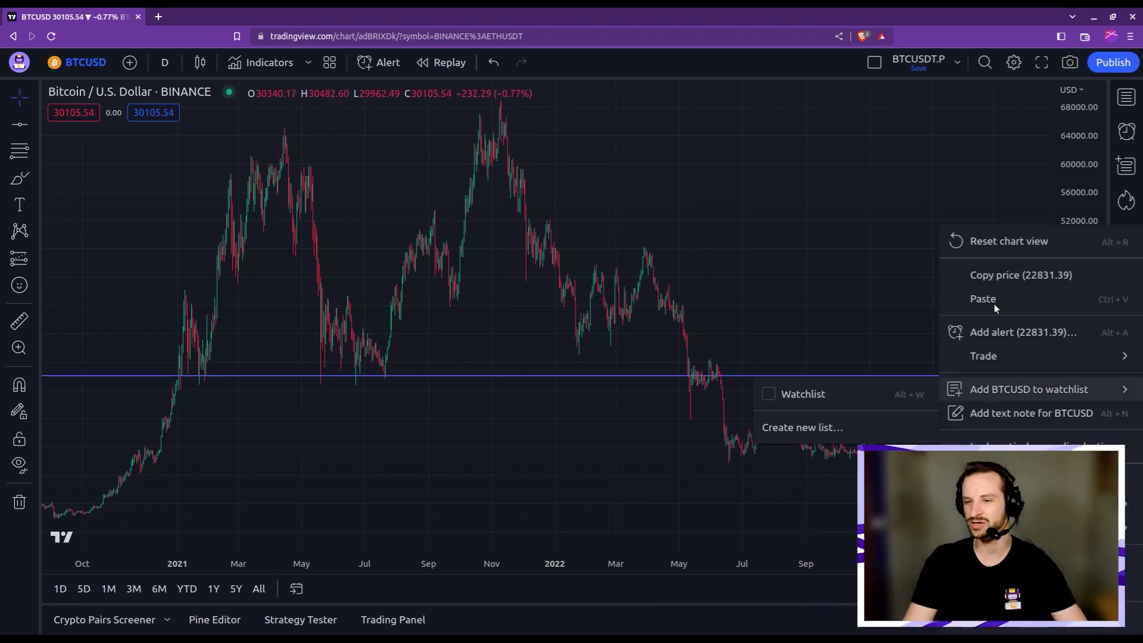
{"action": "left_click", "coordinate": [994, 241]}
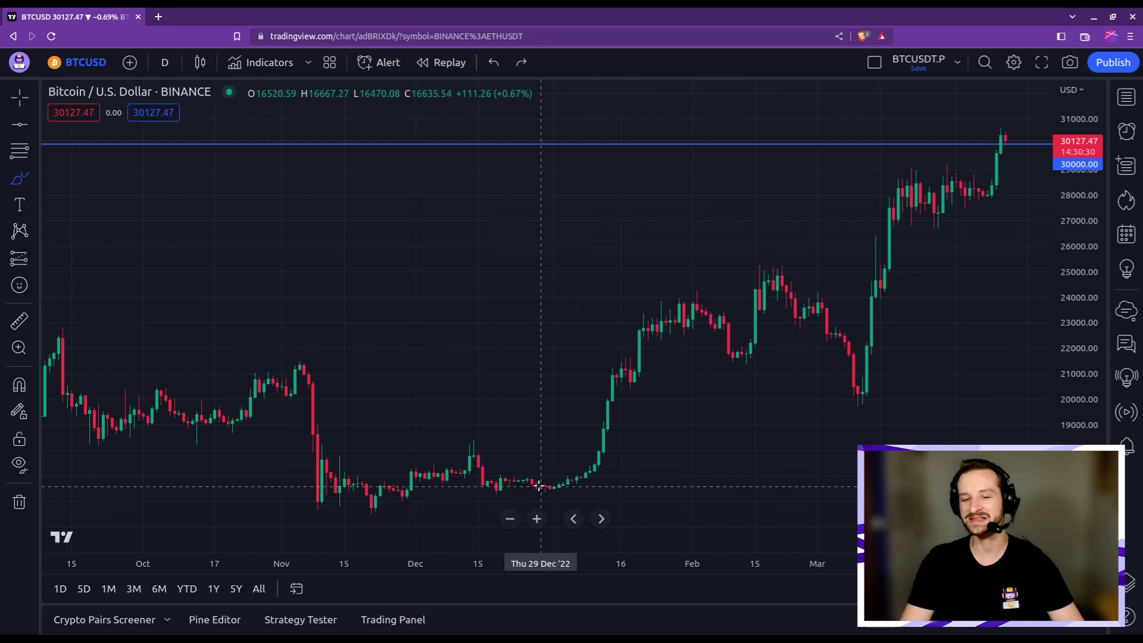
{"action": "left_click_drag", "start_coordinate": [542, 485], "coordinate": [889, 182]}
{"action": "mouse_move", "coordinate": [977, 135]}
{"action": "left_mouse_down"}
{"action": "mouse_move", "coordinate": [1008, 113]}
{"action": "mouse_move", "coordinate": [997, 101]}
{"action": "mouse_move", "coordinate": [1011, 135]}
{"action": "left_mouse_up"}
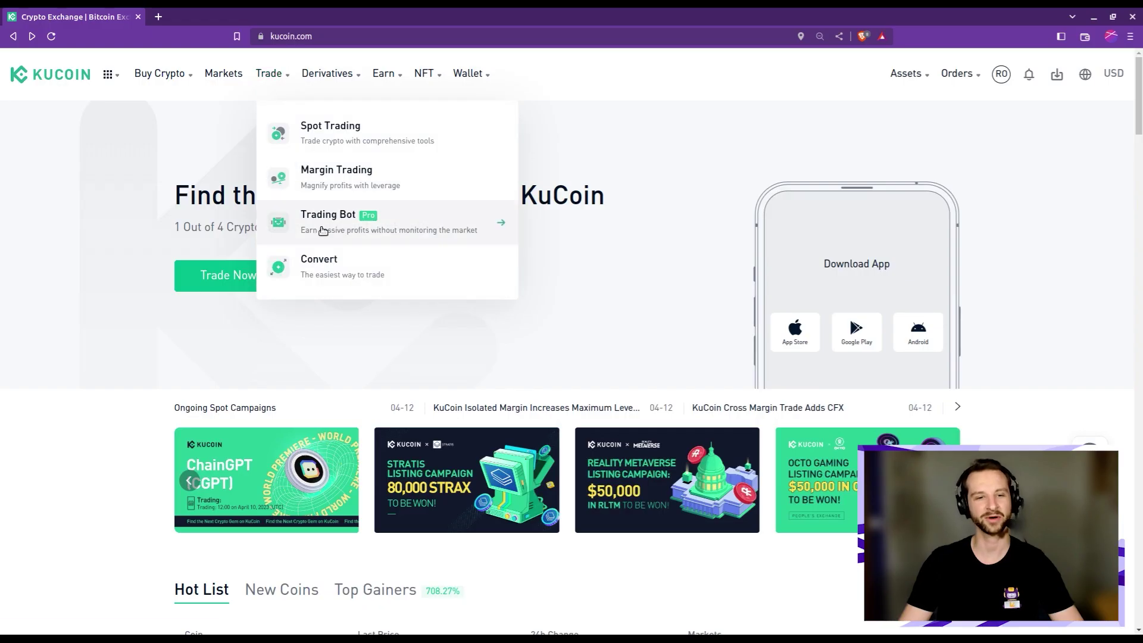
- Go to the BTC/USDT Infinity Grid bot and open its tutorial article in a new tab
{"action": "left_click", "coordinate": [323, 231]}
{"action": "left_click", "coordinate": [306, 103]}
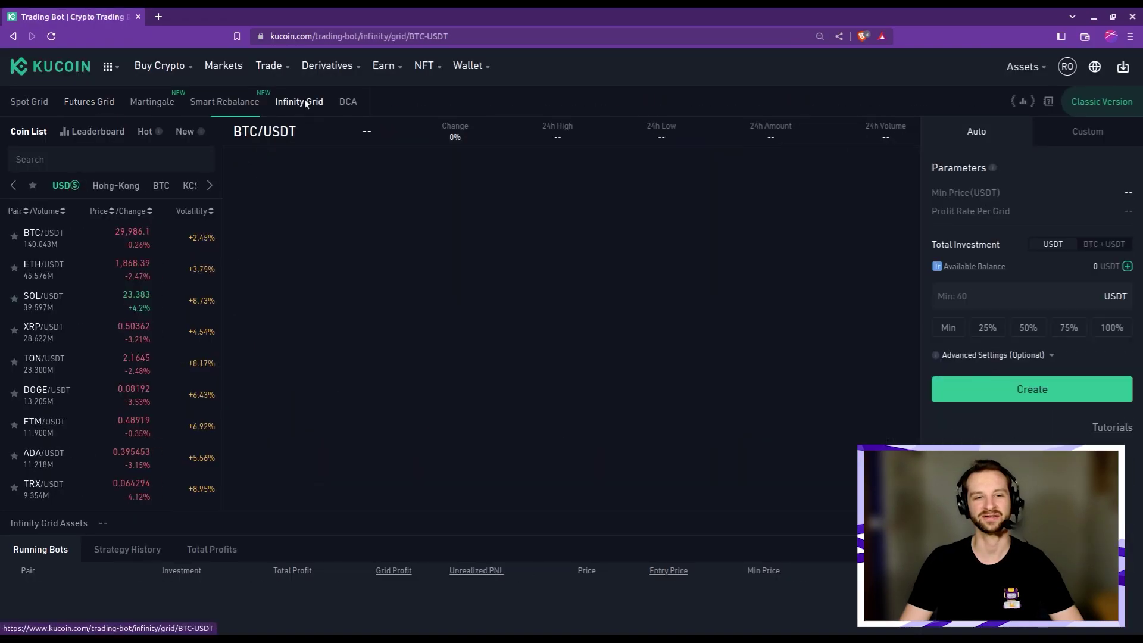
{"action": "left_click", "coordinate": [1111, 427]}
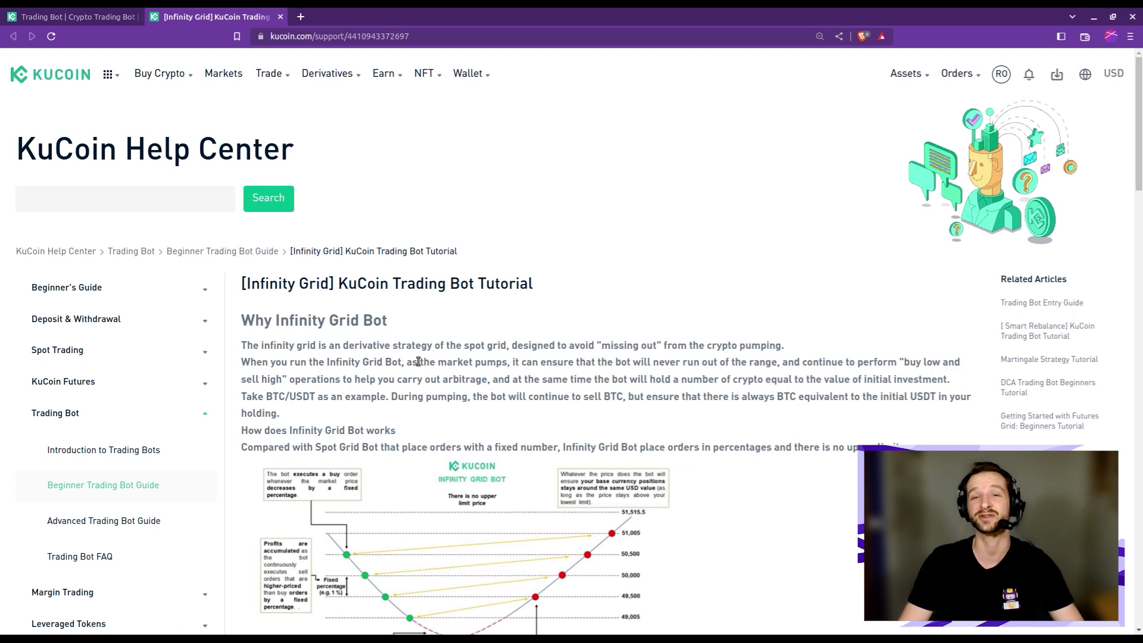
- Scroll through the Infinity Grid Help Center article, then return to the BTC/USDT Infinity Grid tab
{"action": "scroll", "coordinate": [536, 316], "scroll_direction": "down", "scroll_amount": 3}
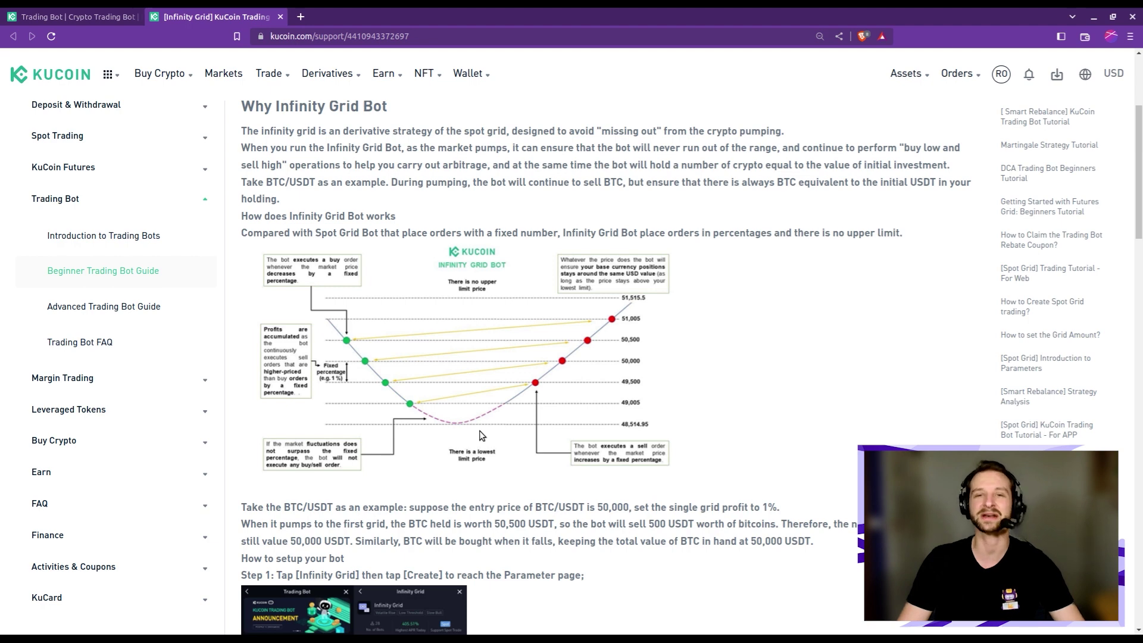
{"action": "scroll", "coordinate": [464, 422], "scroll_direction": "down", "scroll_amount": 1}
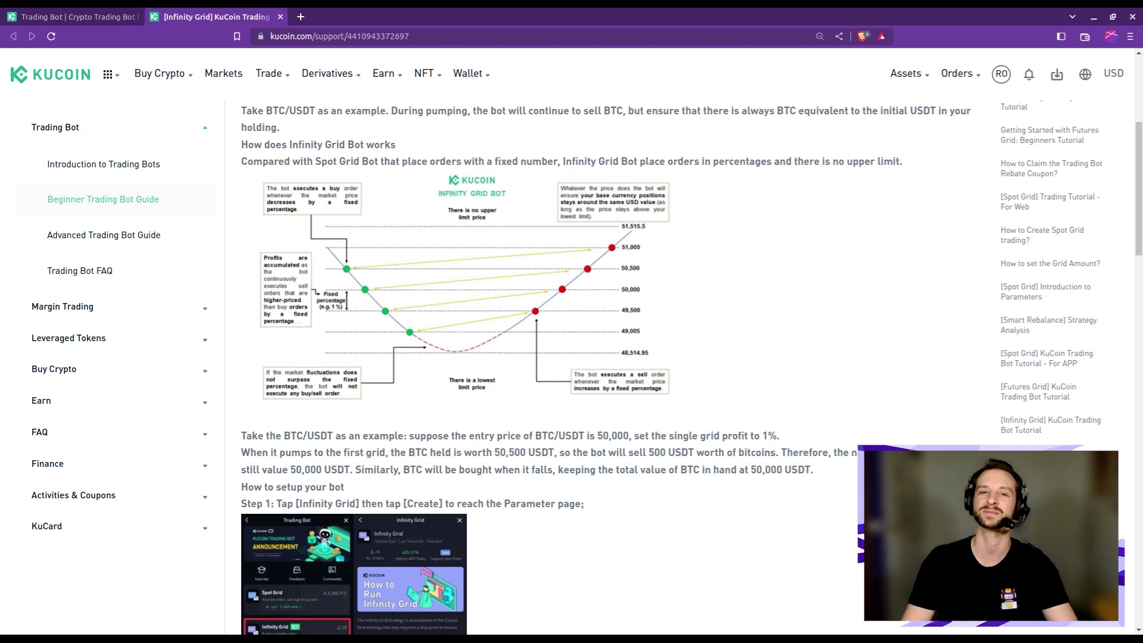
{"action": "scroll", "coordinate": [437, 267], "scroll_direction": "up", "scroll_amount": 2}
{"action": "left_click_drag", "start_coordinate": [242, 203], "coordinate": [795, 202]}
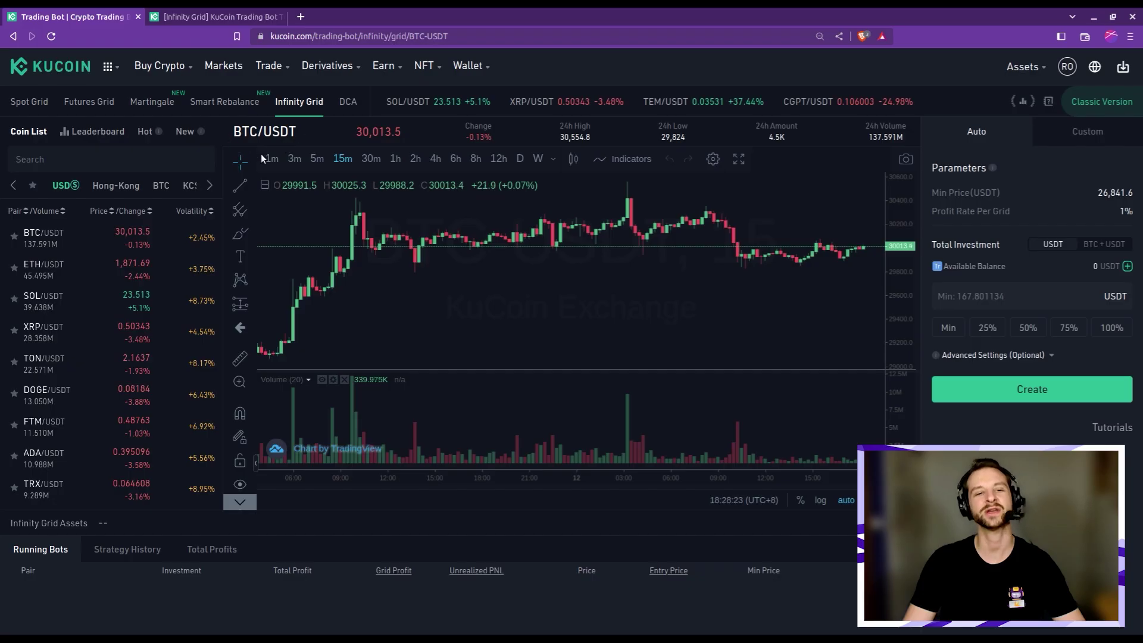
- Show BTC/USDT as daily candles, pan the chart, and switch the bot parameters to Custom
{"action": "left_click", "coordinate": [521, 159]}
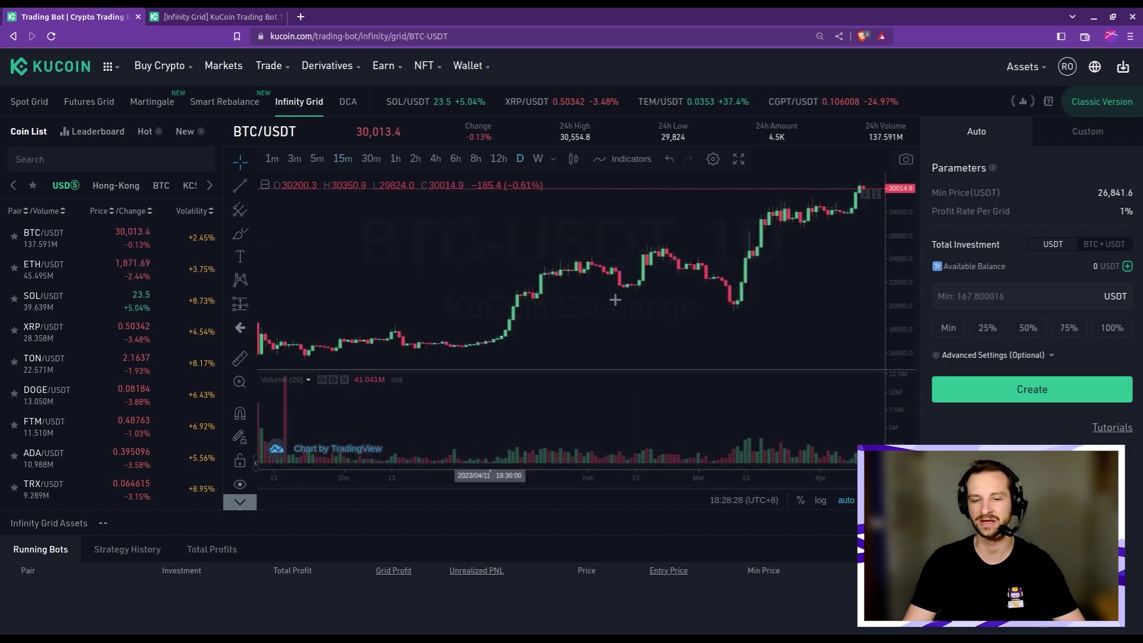
{"action": "left_click_drag", "start_coordinate": [772, 257], "coordinate": [691, 286]}
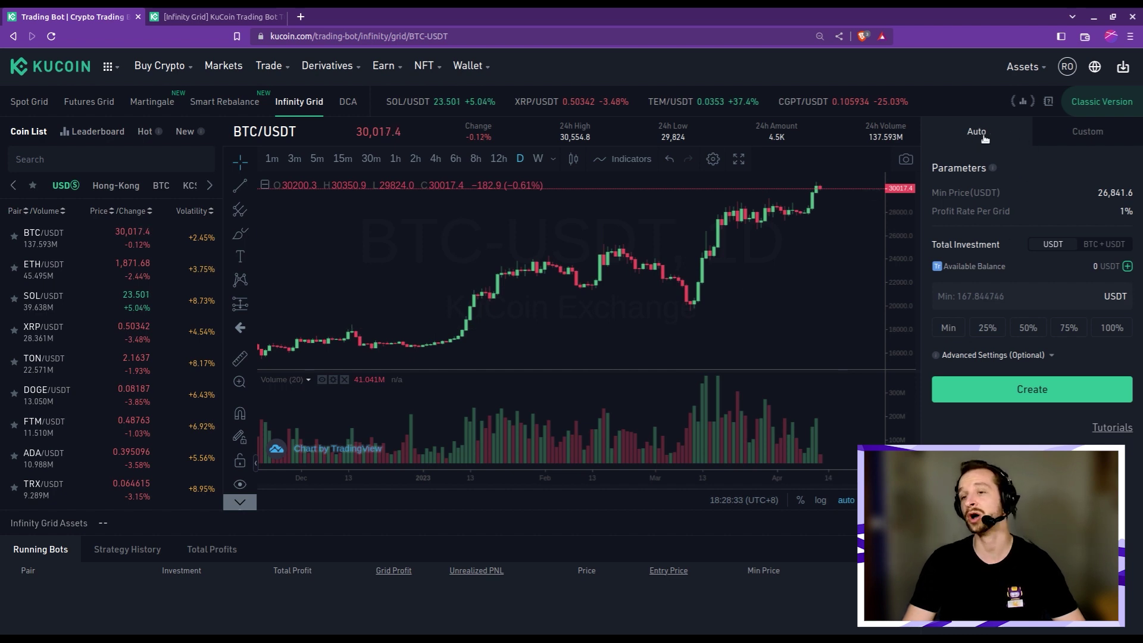
{"action": "left_click", "coordinate": [1087, 142]}
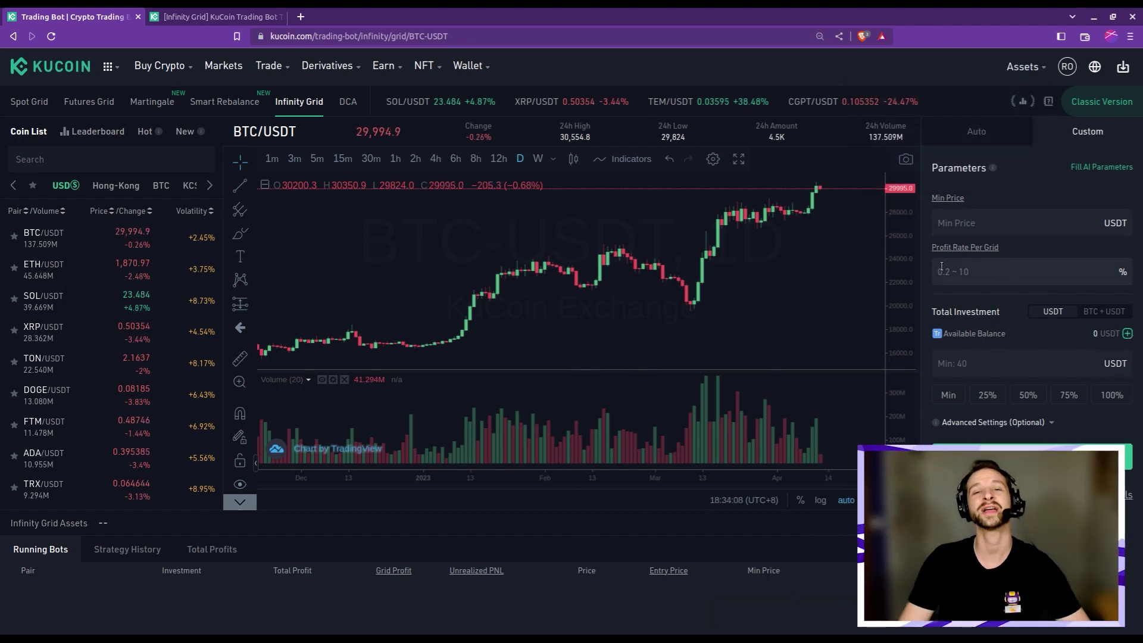
- Enter a 1% profit rate per grid and correct the Min Price to 23000 USDT
{"action": "type", "text": "1"}
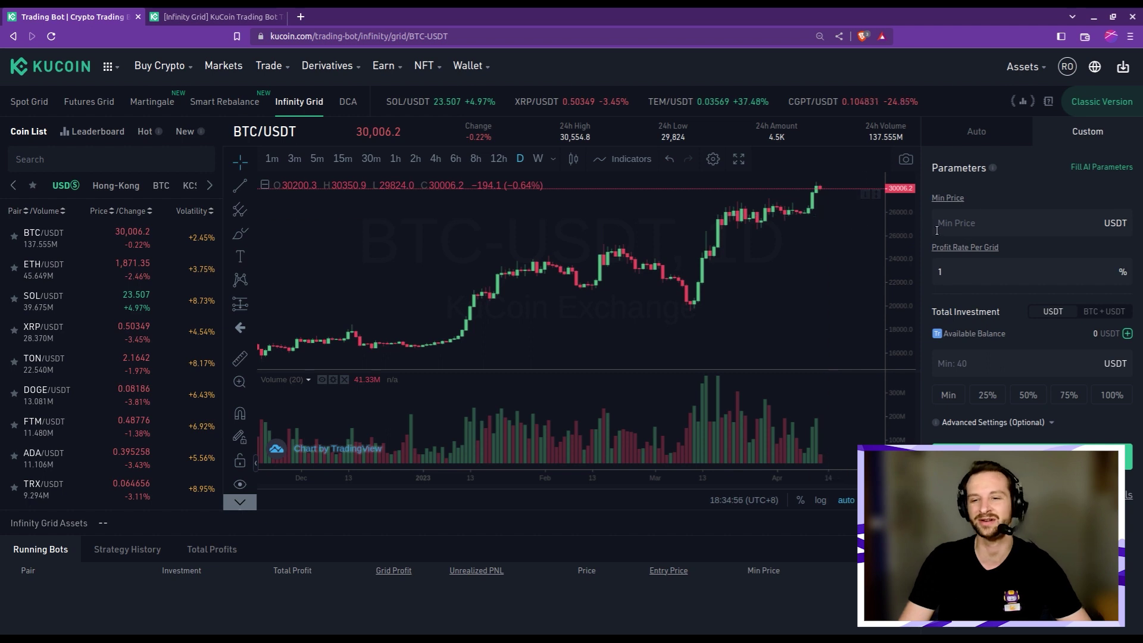
{"action": "type", "text": "27000"}
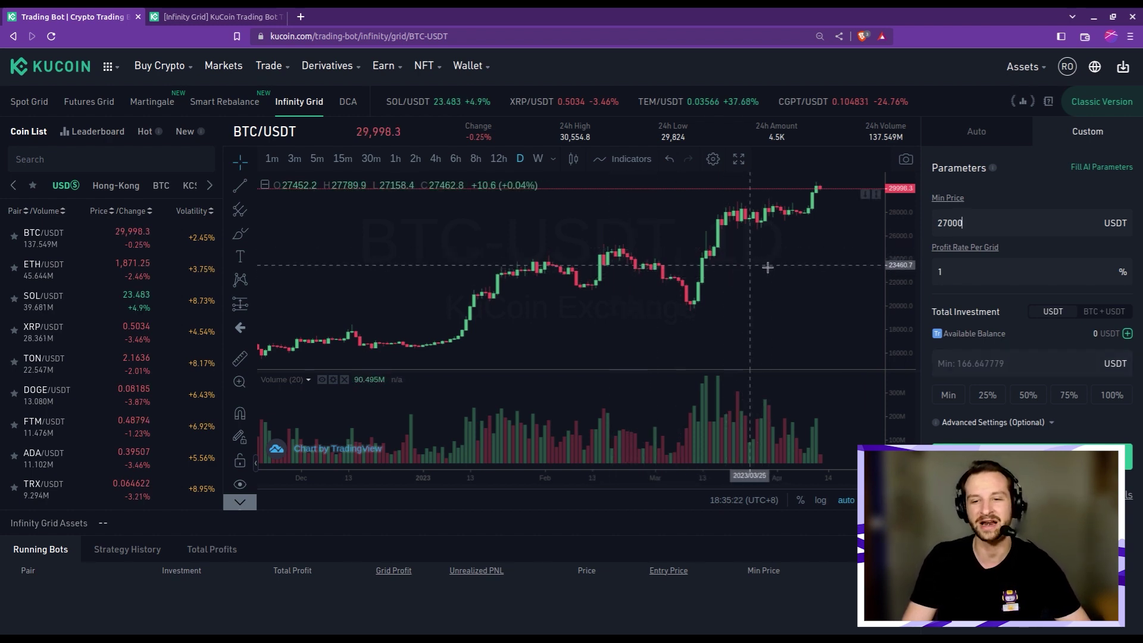
{"action": "left_click", "coordinate": [947, 224]}
{"action": "key", "text": "BackSpace"}
{"action": "type", "text": "3"}
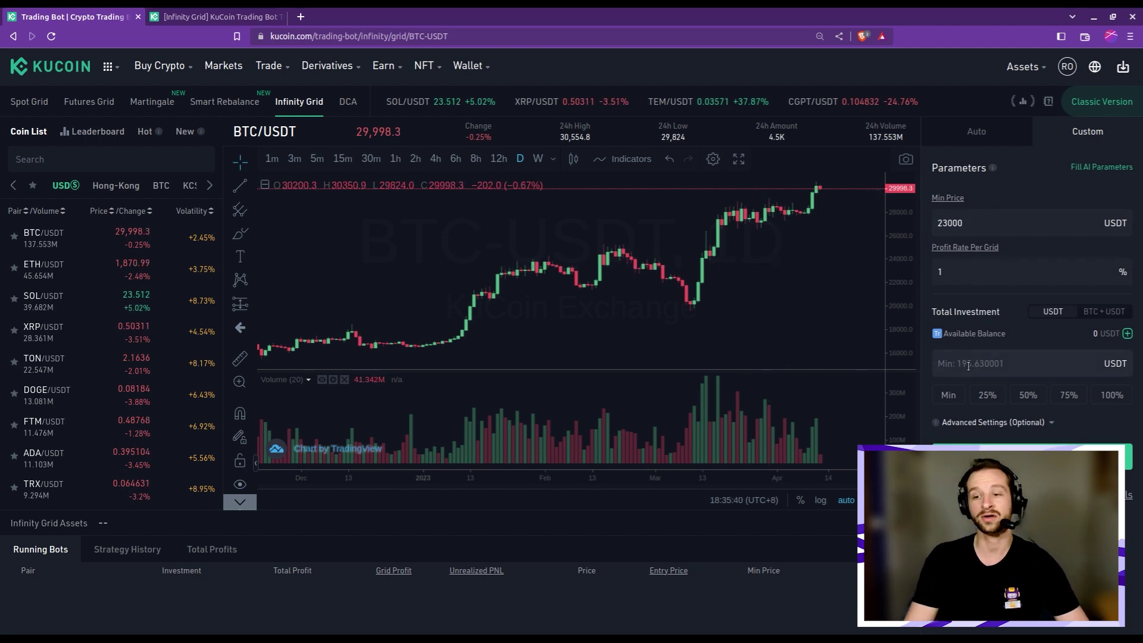
{"action": "mouse_move", "coordinate": [949, 232]}
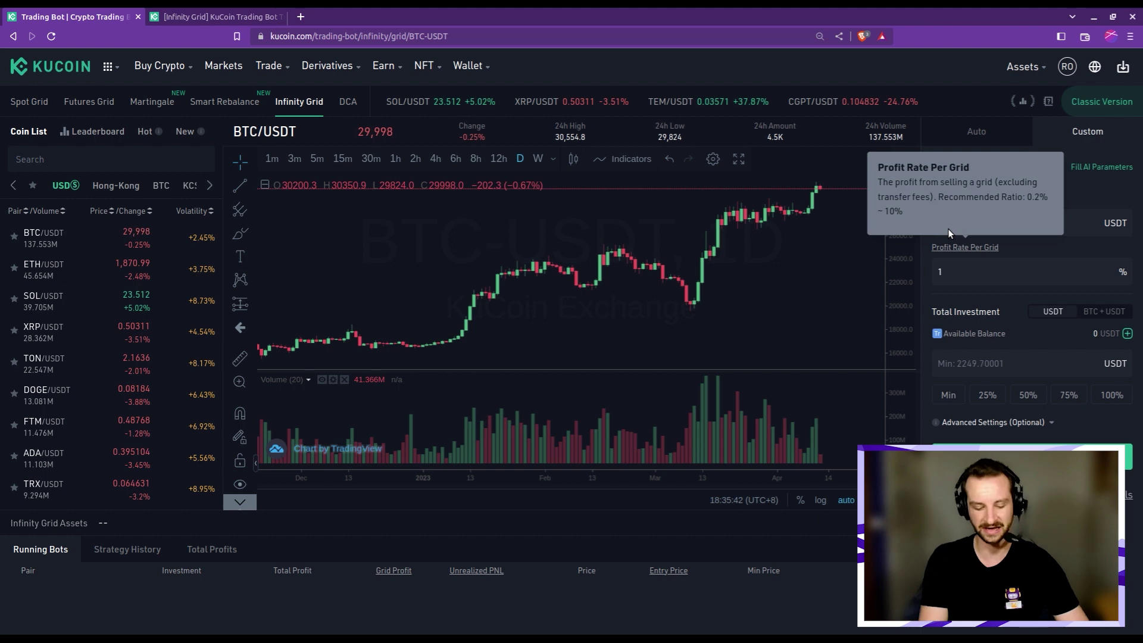
{"action": "key", "text": "BackSpace"}
{"action": "type", "text": "22000"}
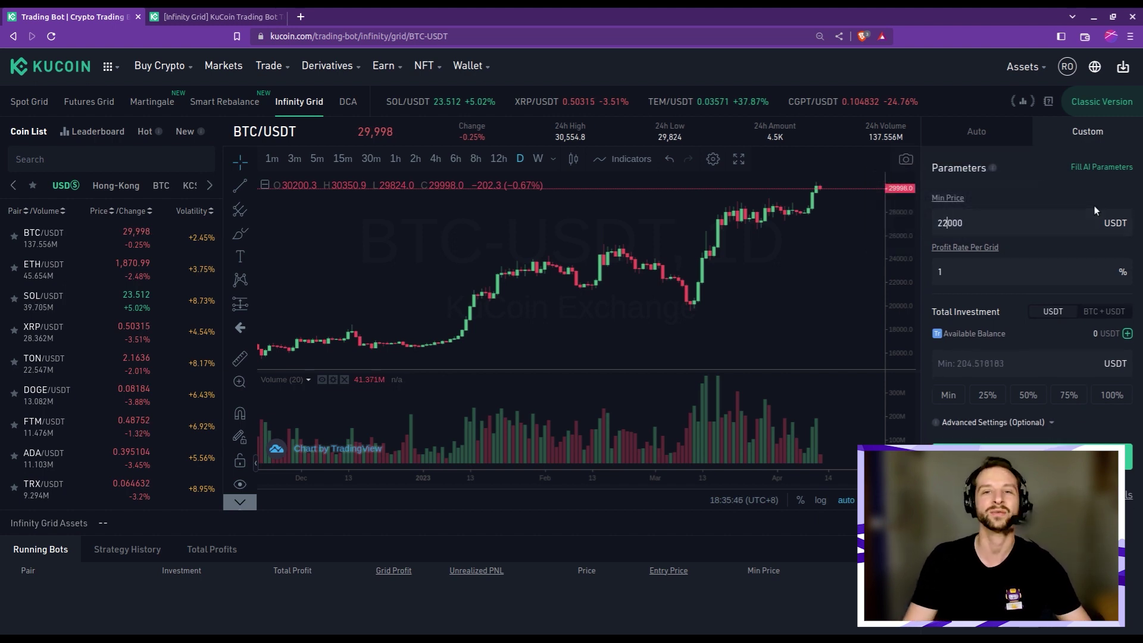
{"action": "key", "text": "BackSpace"}
{"action": "type", "text": "3"}
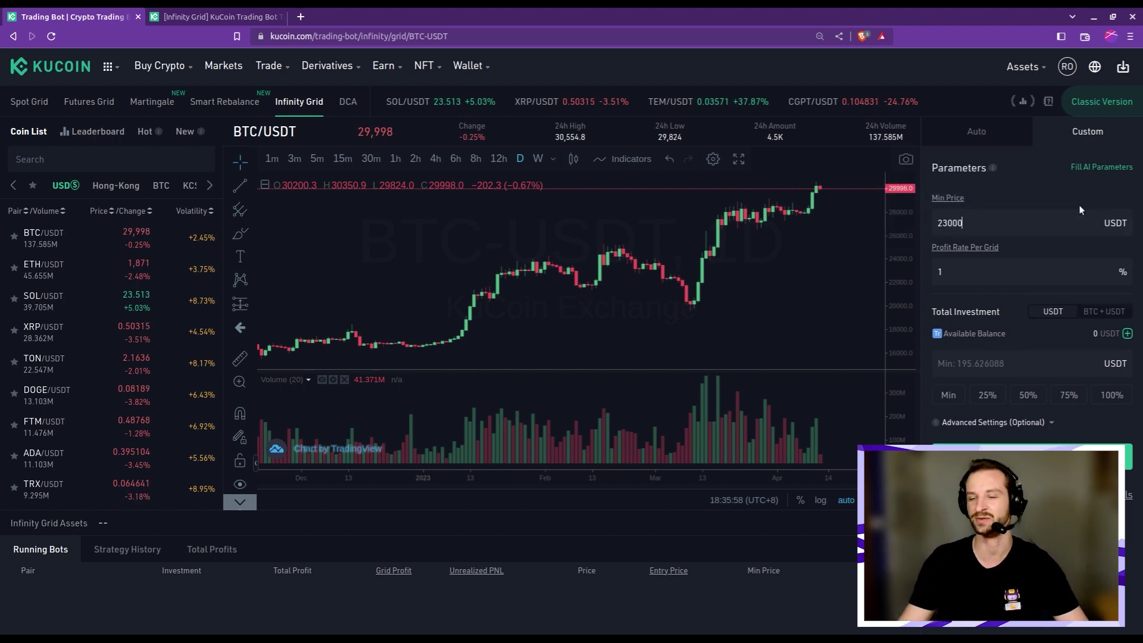
{"action": "left_click", "coordinate": [1003, 364]}
- Invest 200 USDT, expand Advanced Settings, then create and confirm the Infinity Grid bot
{"action": "type", "text": "200"}
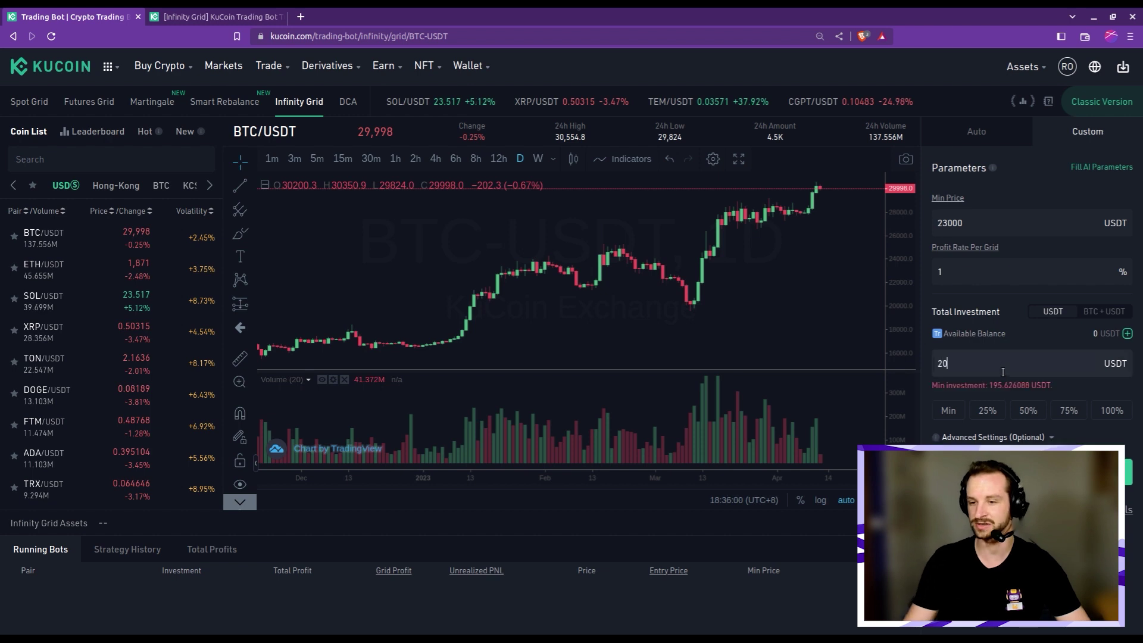
{"action": "left_click", "coordinate": [1043, 423]}
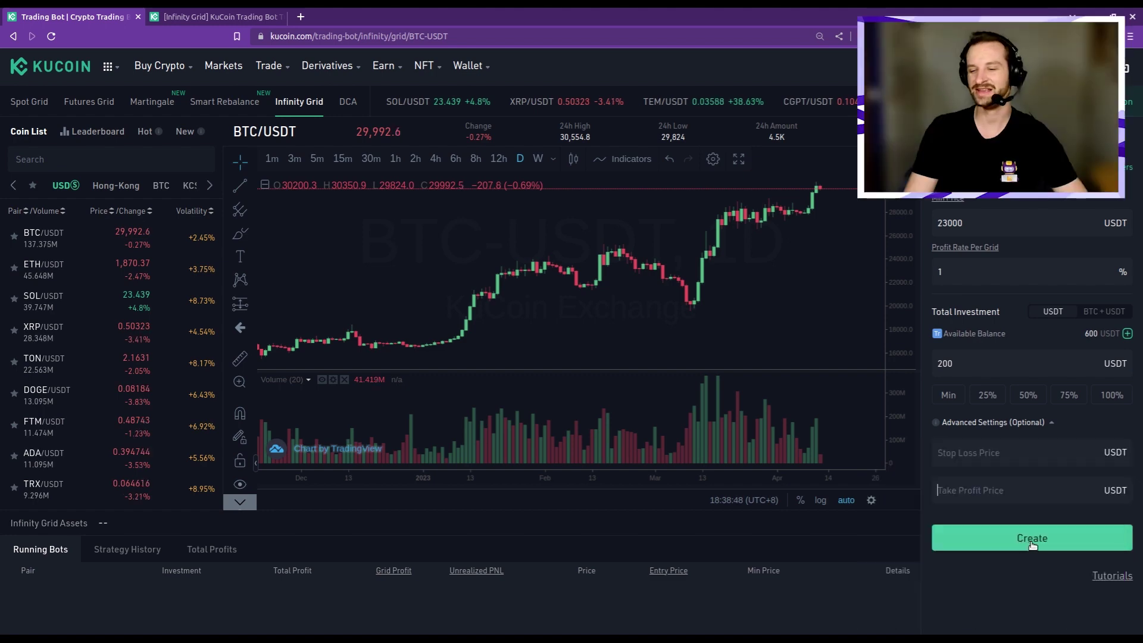
{"action": "left_click", "coordinate": [1032, 539]}
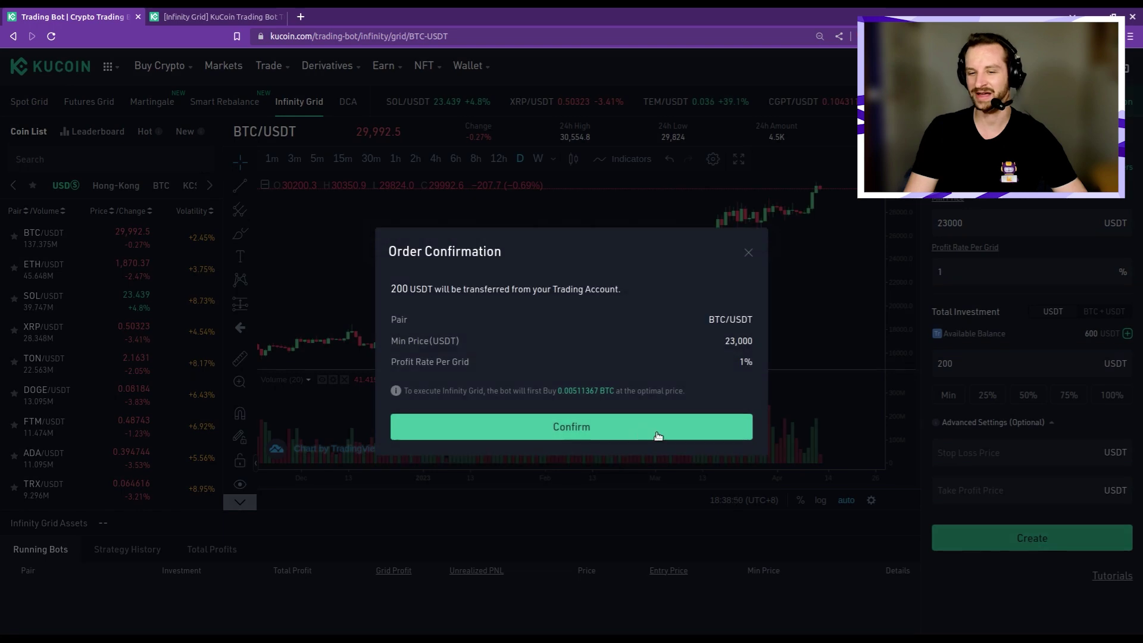
{"action": "left_click", "coordinate": [597, 424]}
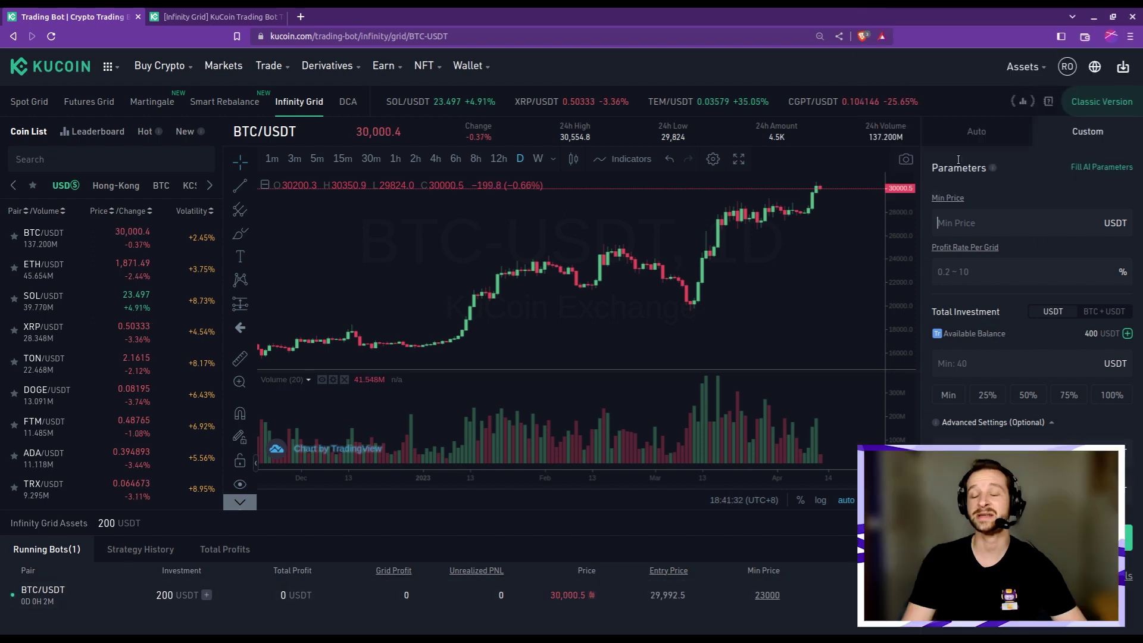
- Fill in a 23000 min price and 1% profit rate for the next Infinity Grid bot
{"action": "left_click", "coordinate": [1003, 229]}
{"action": "type", "text": "23000"}
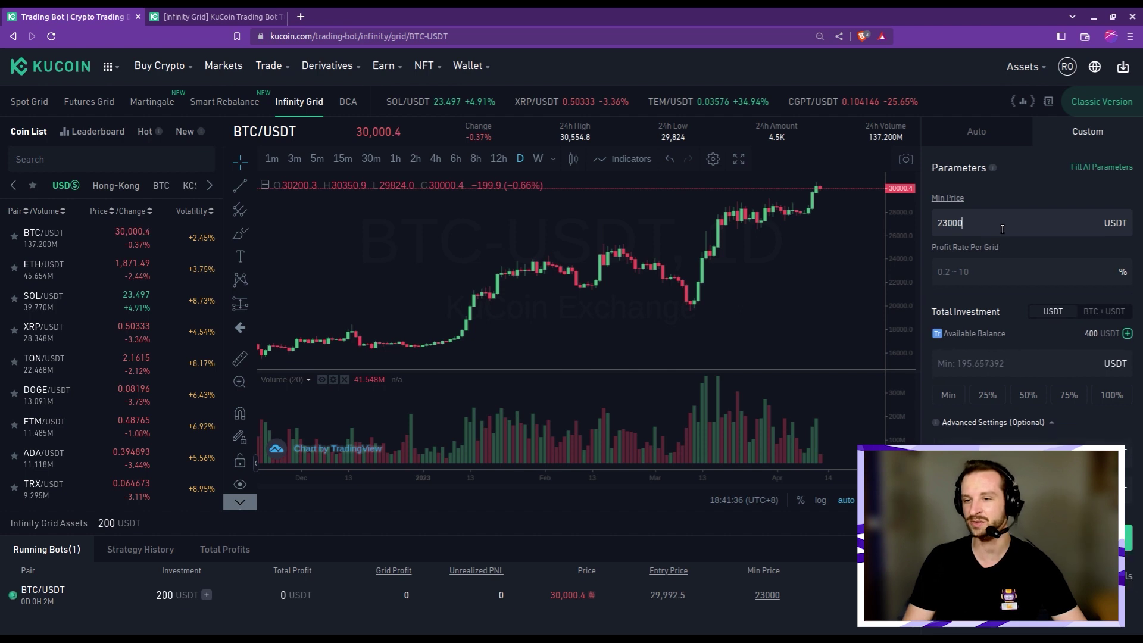
{"action": "left_click", "coordinate": [1013, 264]}
{"action": "type", "text": "1"}
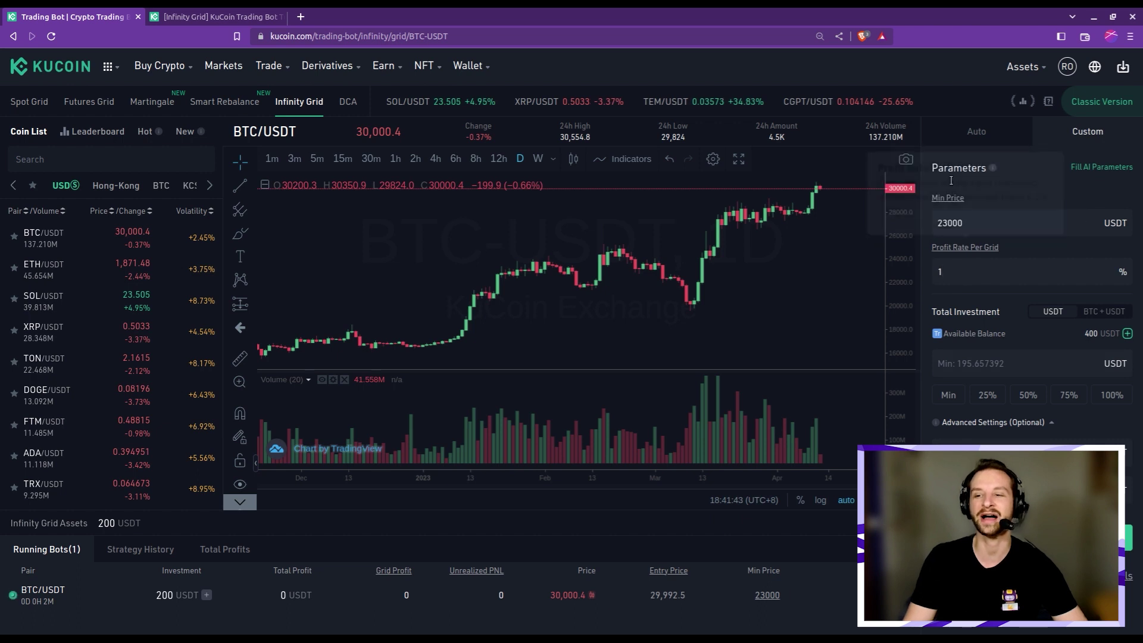
- Open the Classic Version Trading Bot page in a new tab
{"action": "mouse_move", "coordinate": [966, 247]}
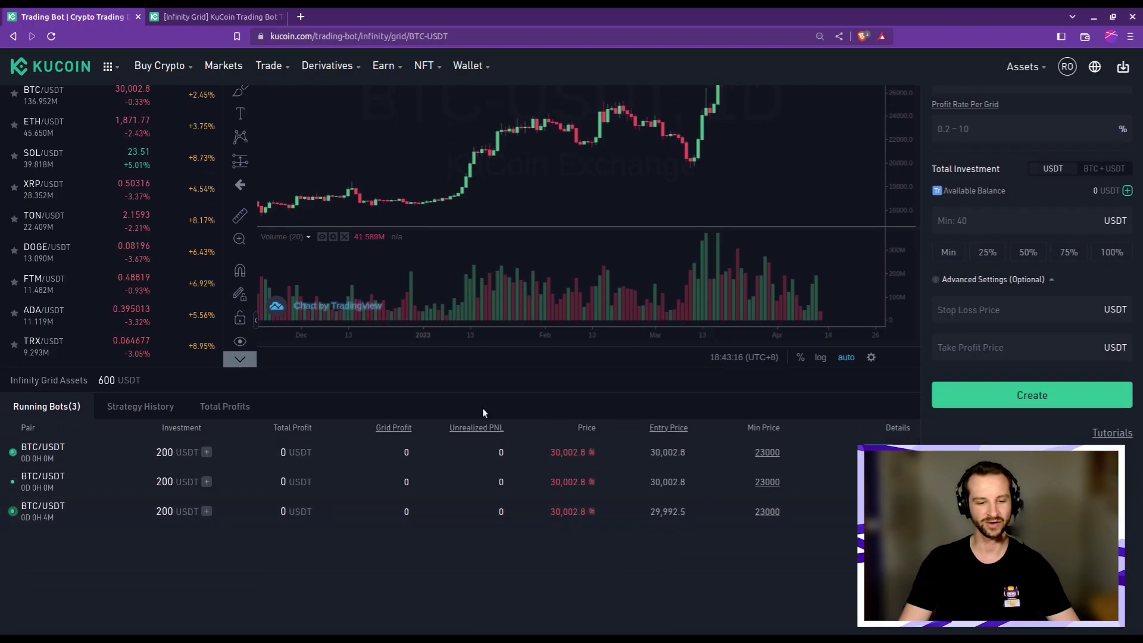
{"action": "scroll", "coordinate": [604, 507], "scroll_direction": "up", "scroll_amount": 3}
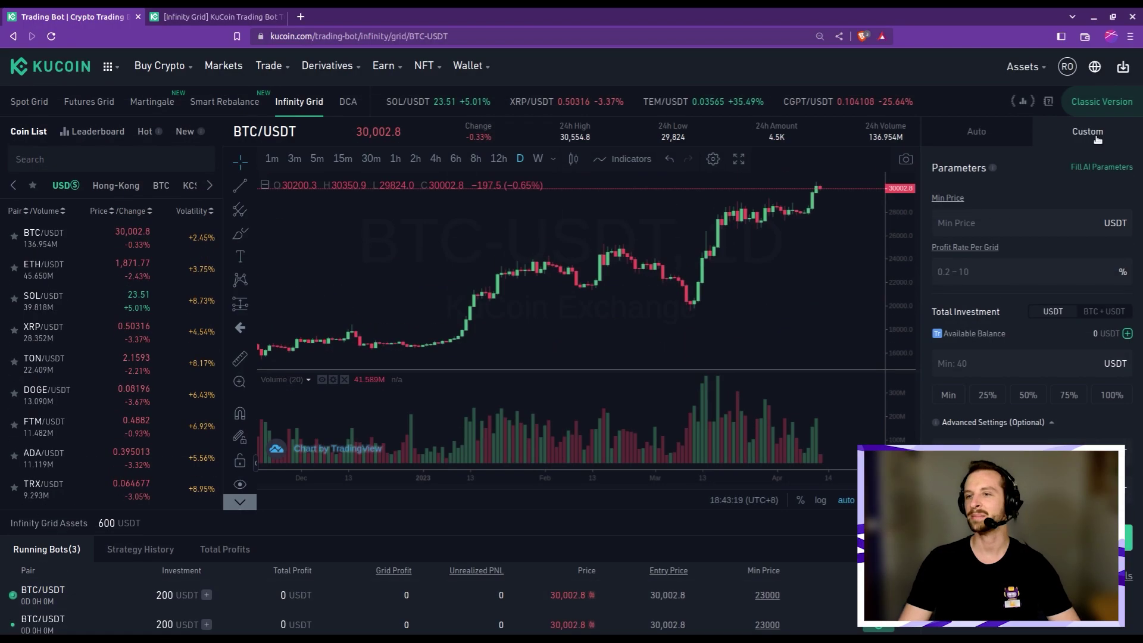
{"action": "left_click", "coordinate": [1102, 103]}
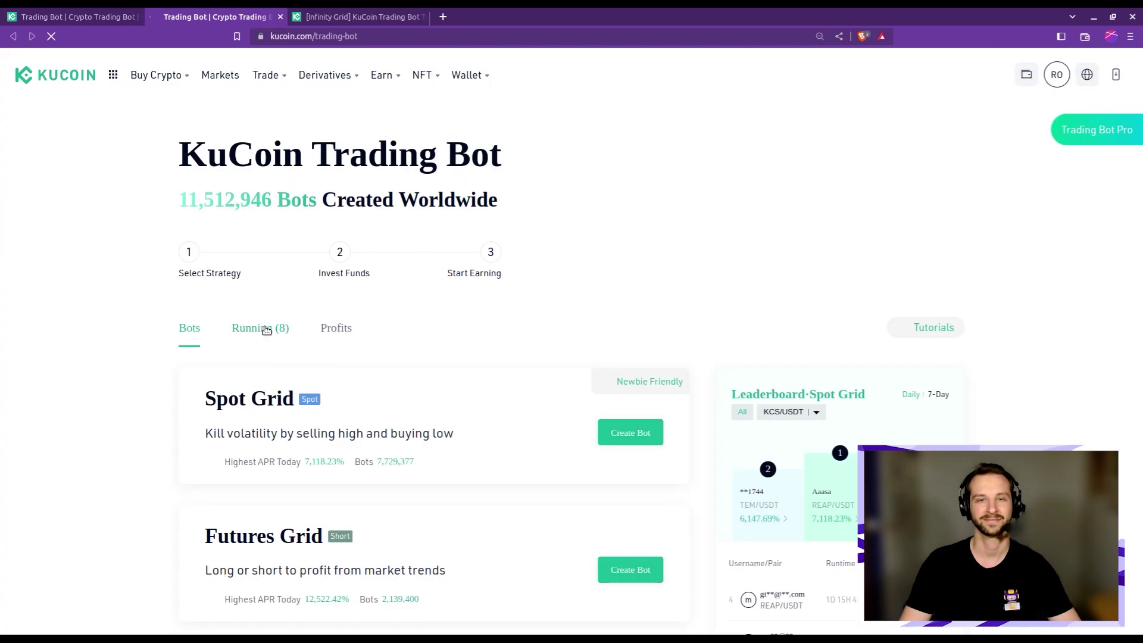
- List the 8 running bots and review the Parameters of two 200 USDT Infinity Grid bots
{"action": "left_click", "coordinate": [266, 330]}
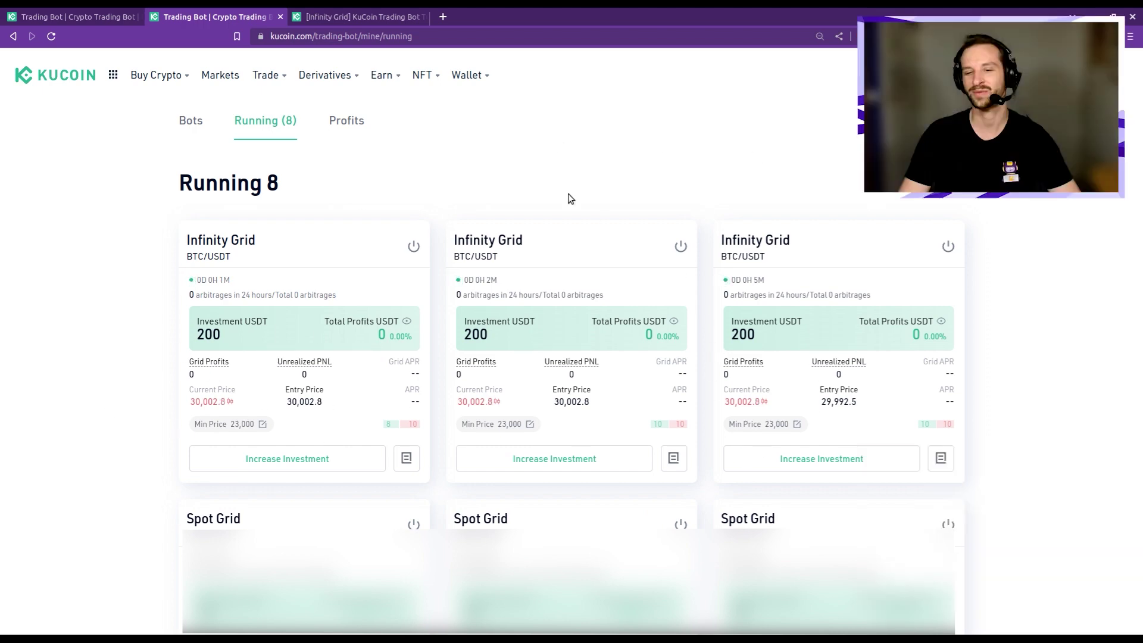
{"action": "left_click", "coordinate": [945, 460]}
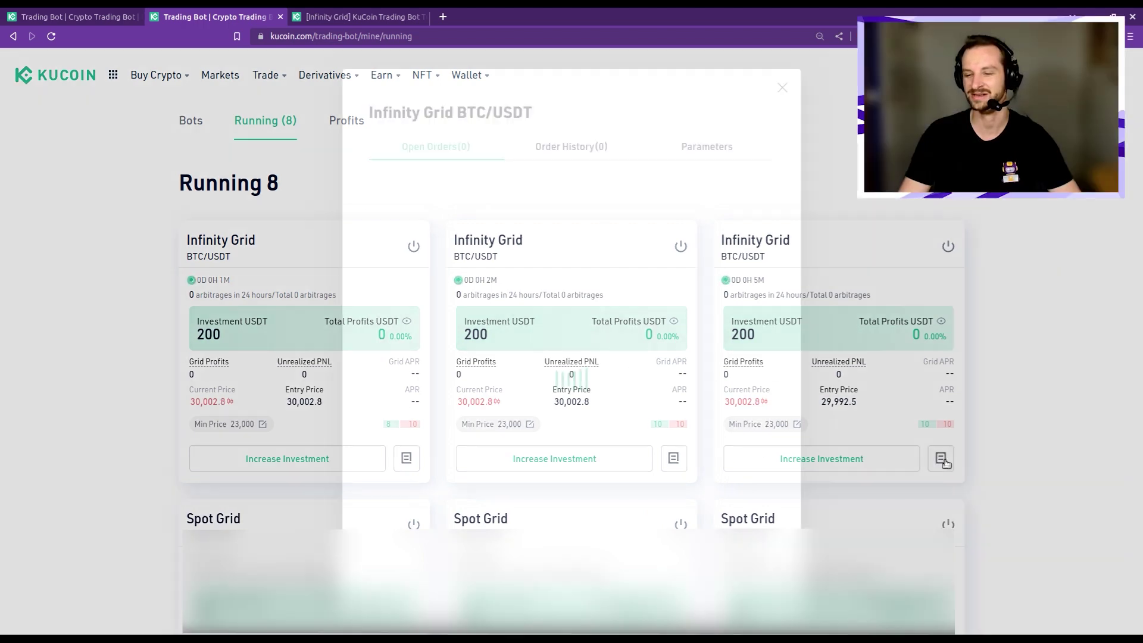
{"action": "left_click", "coordinate": [698, 156]}
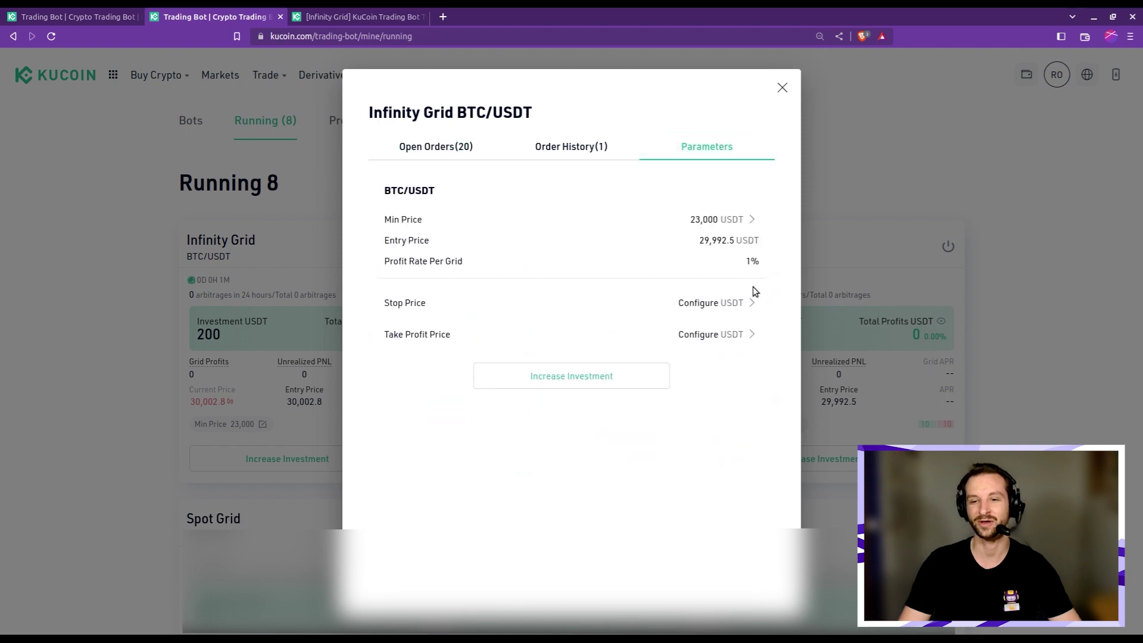
{"action": "left_click", "coordinate": [783, 88]}
{"action": "left_click", "coordinate": [678, 456]}
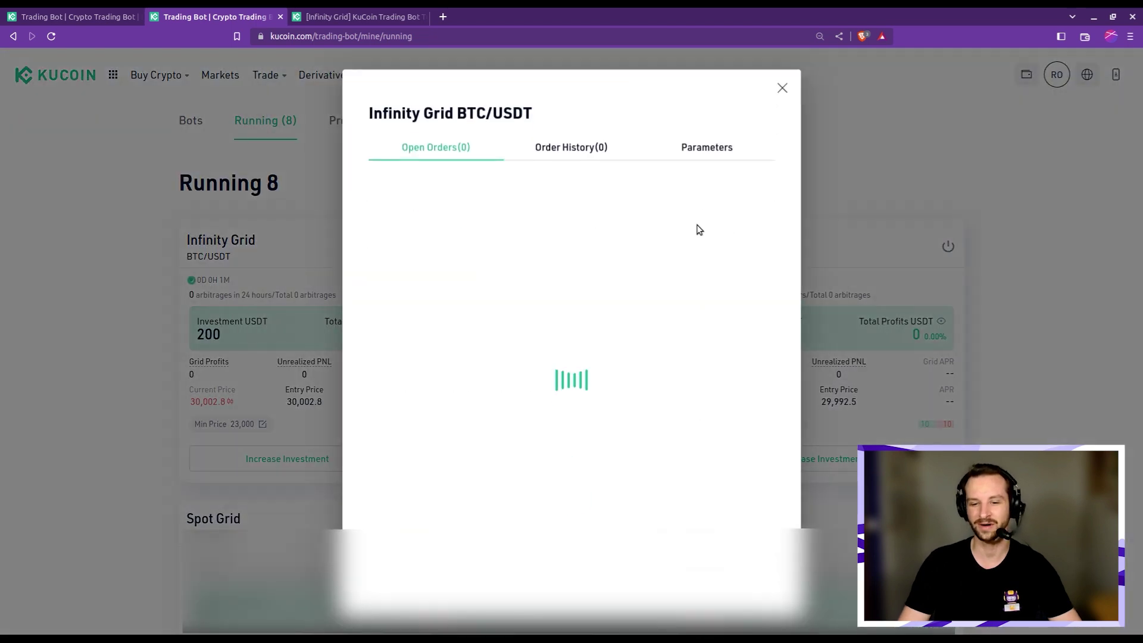
{"action": "left_click", "coordinate": [783, 87]}
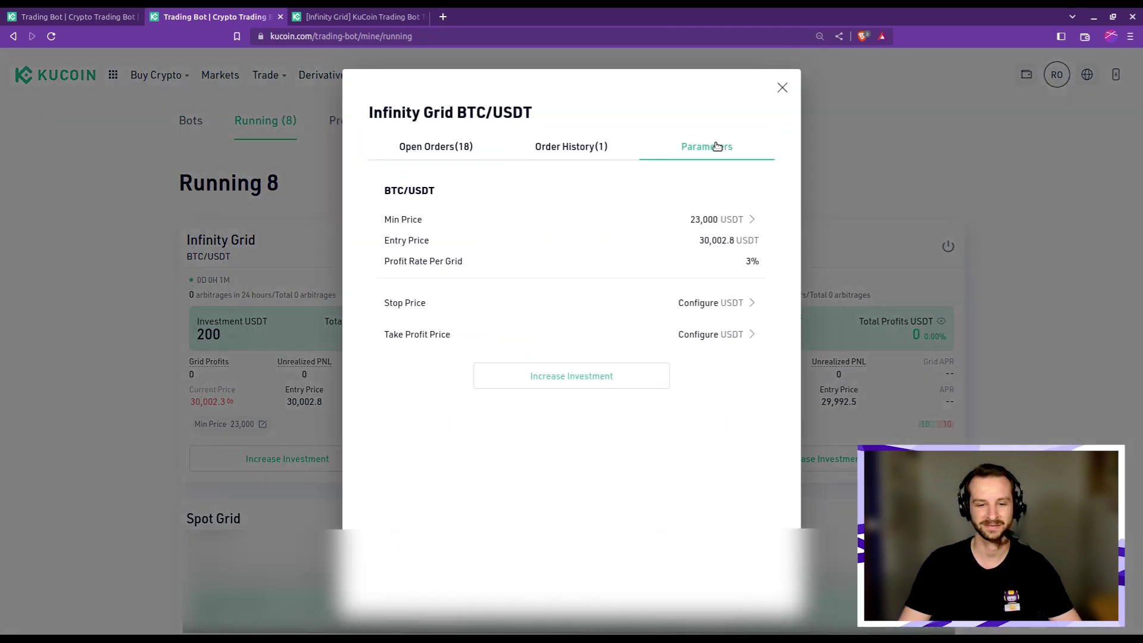
{"action": "left_click", "coordinate": [780, 89]}
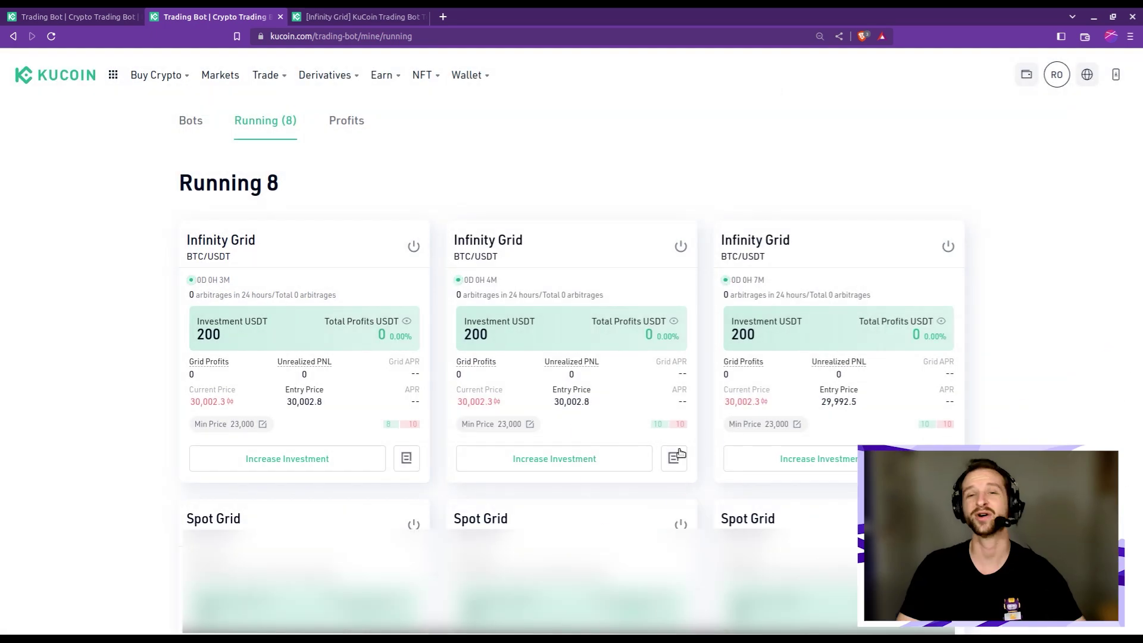